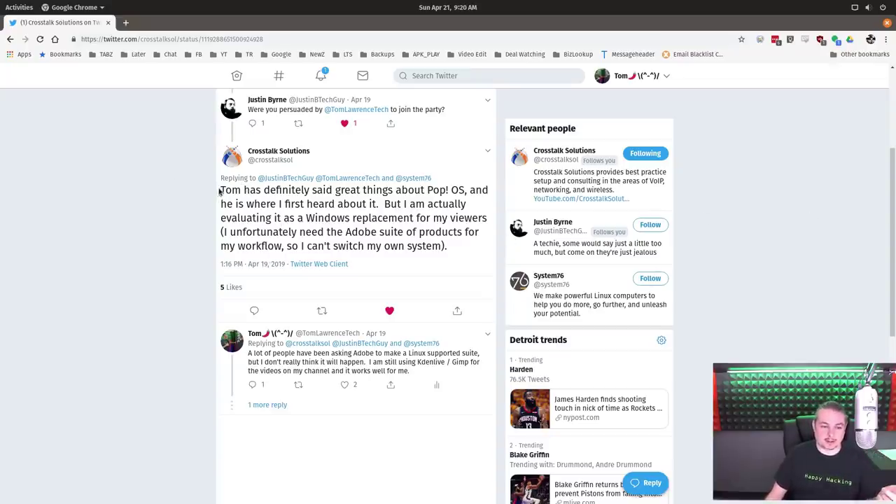
Highlight the tweet's sentences about Pop!_OS and about needing the Adobe suite.
drag(219, 192, 378, 203)
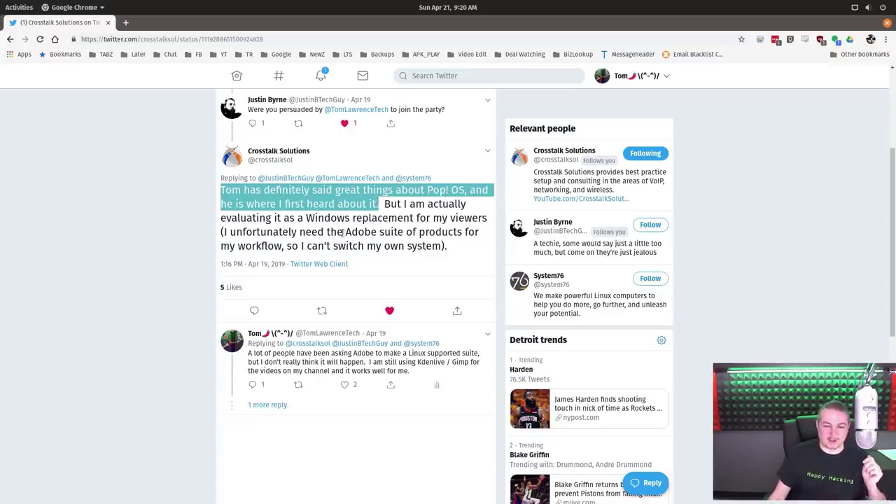
drag(343, 232, 439, 246)
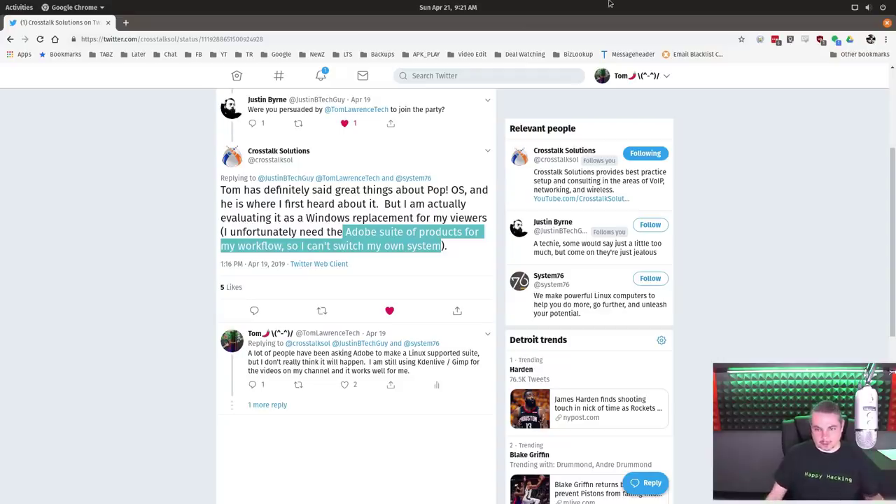
Move Chrome aside and focus the GIMP window showing the Pop_OS thumbnail.
drag(629, 28, 0, 91)
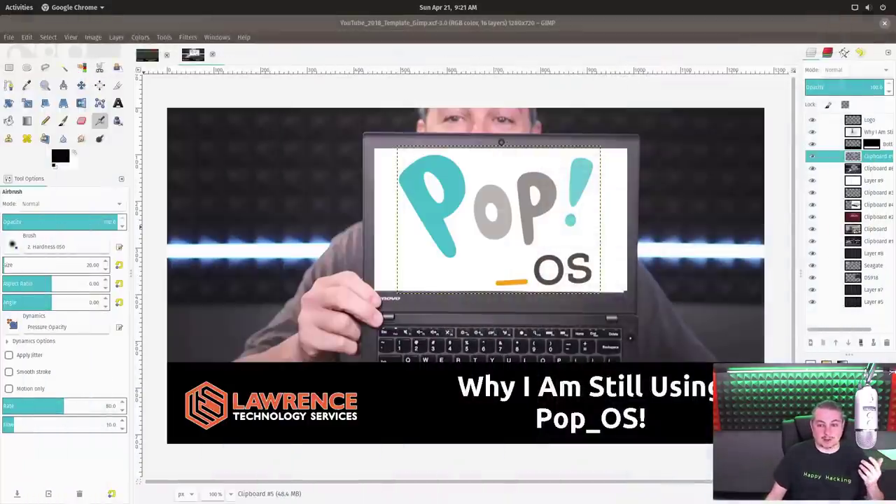
click(634, 31)
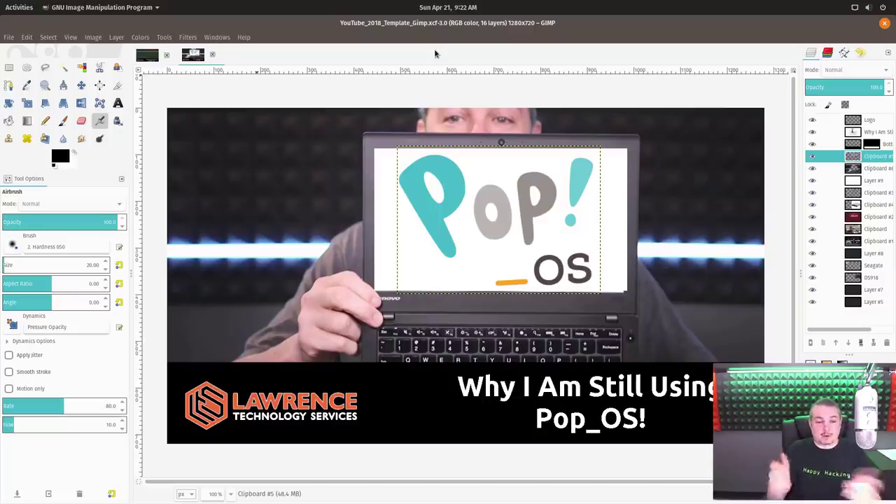
In the How They Got Hacked thumbnail, move the LIVE stamp into place, then return to Chrome.
click(140, 56)
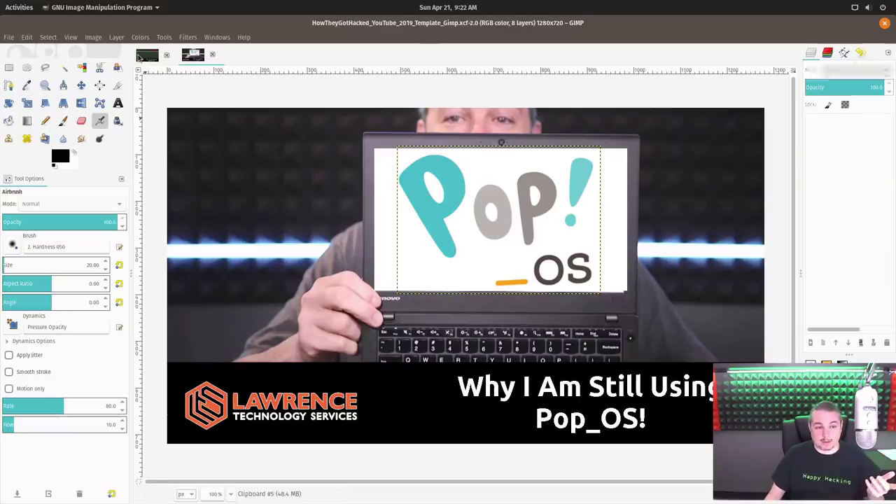
click(81, 85)
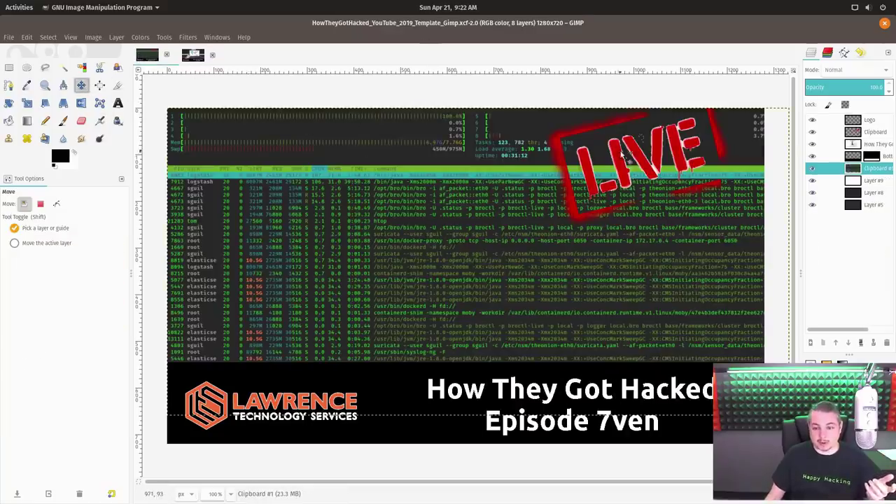
drag(625, 179, 571, 213)
click(573, 210)
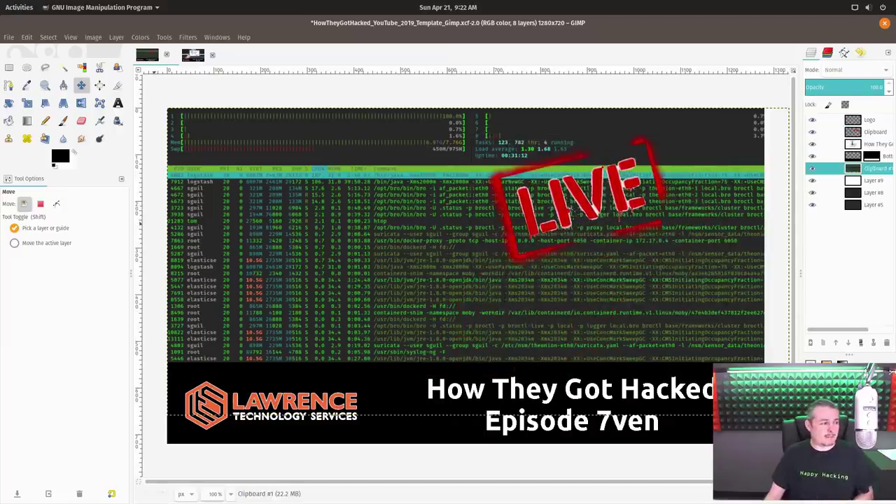
key(alt+Tab)
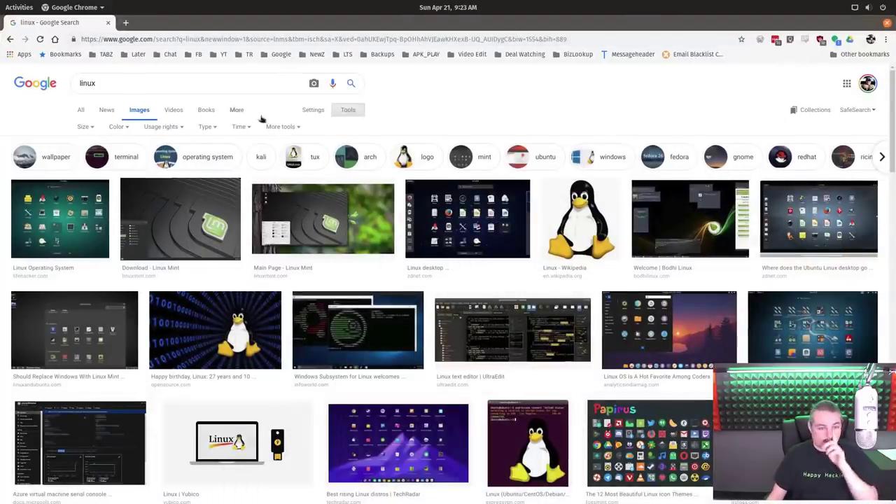
Filter the Linux image results to transparent and preview the large Tux penguin result.
click(121, 127)
click(126, 182)
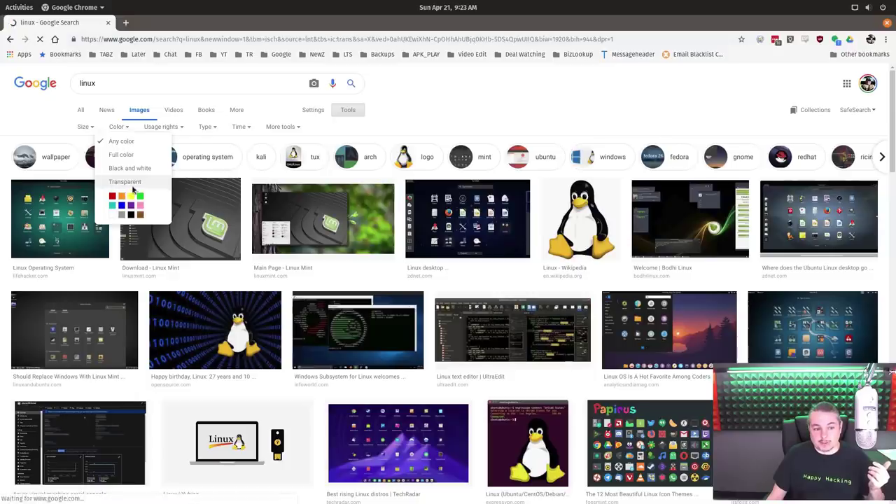
click(426, 205)
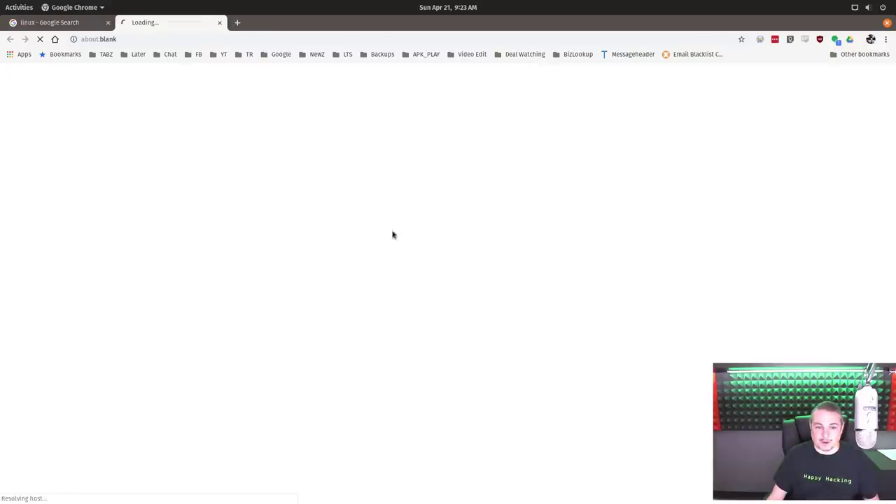
Open the full-size Tux penguin image in a new tab and copy it.
key(ctrl+shift+Tab)
right_click(294, 280)
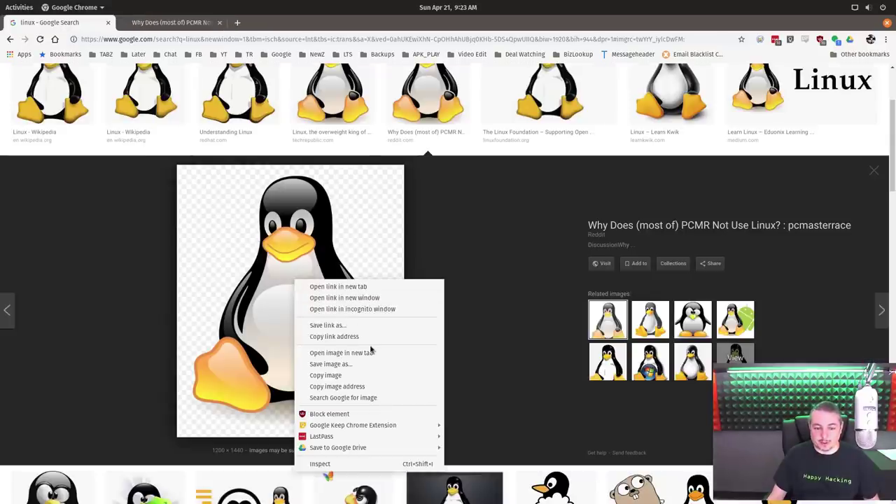
click(372, 352)
click(286, 23)
right_click(453, 273)
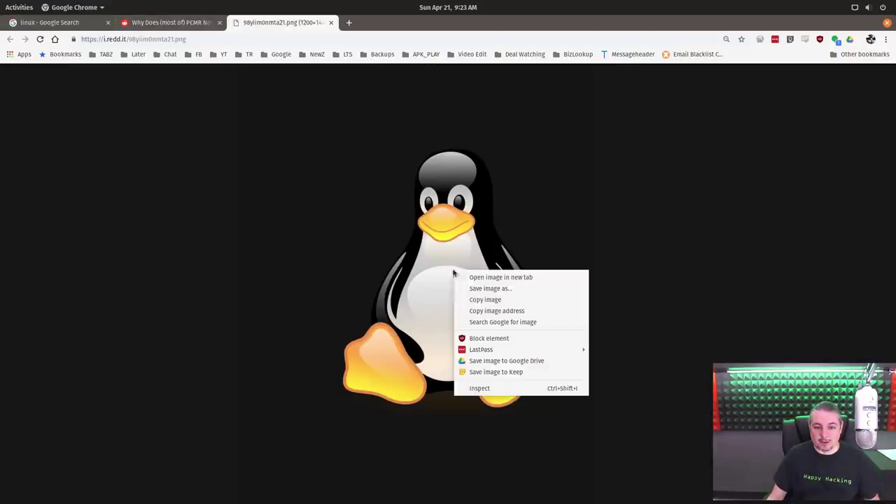
click(528, 304)
Paste the copied Tux penguin into the GIMP thumbnail as a new layer.
drag(574, 27, 602, 47)
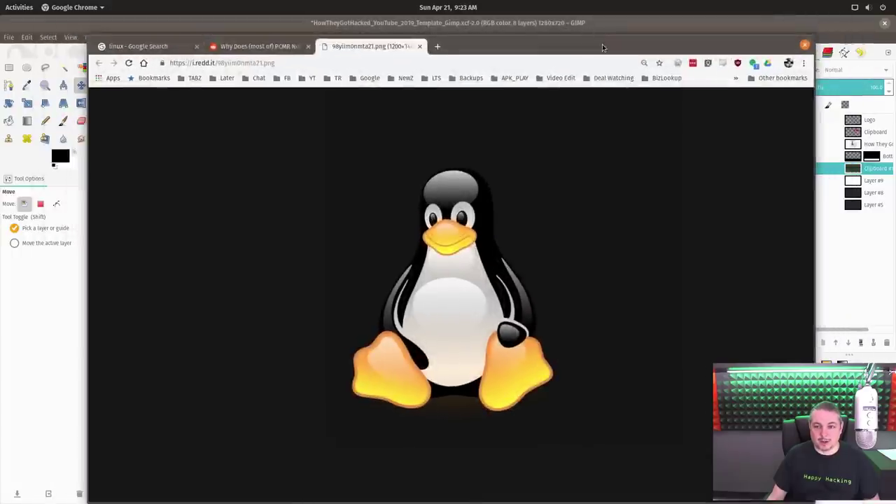
click(58, 137)
click(27, 37)
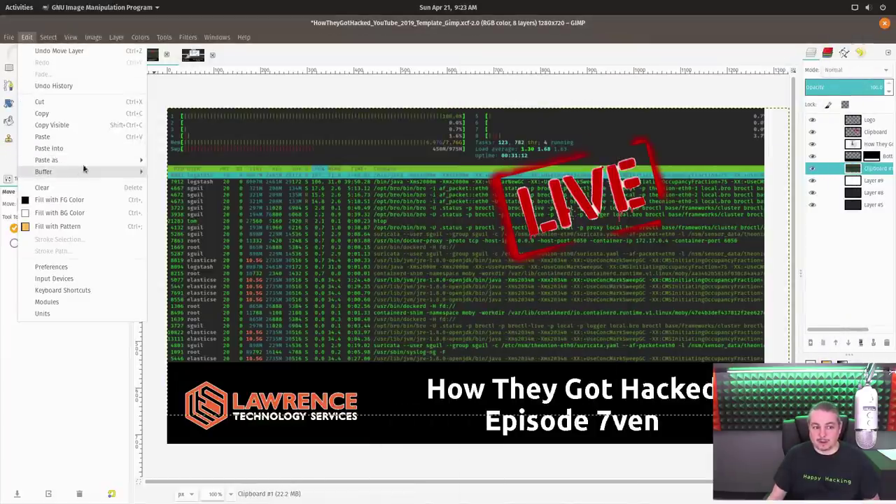
mouse_move(84, 160)
click(159, 173)
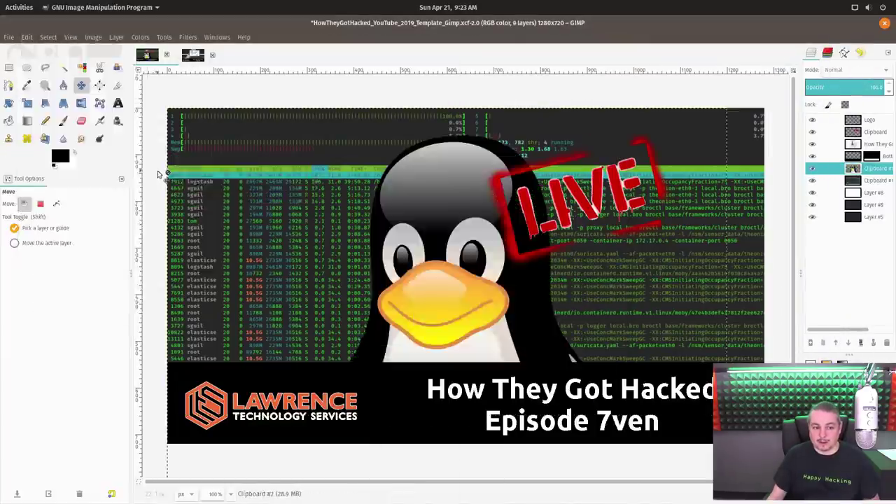
key(minus)
key(minus)
key(minus)
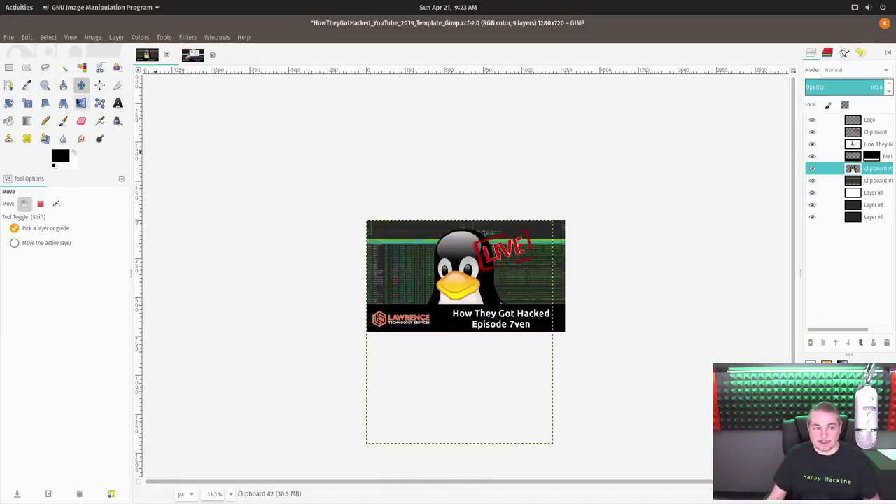
Scale the penguin layer proportionally down to 706×840.
click(27, 103)
click(553, 448)
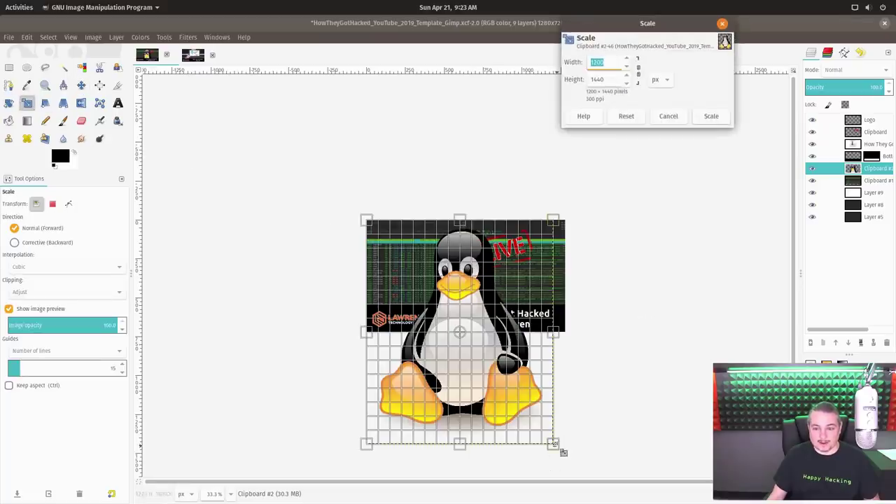
click(638, 70)
drag(553, 448, 517, 338)
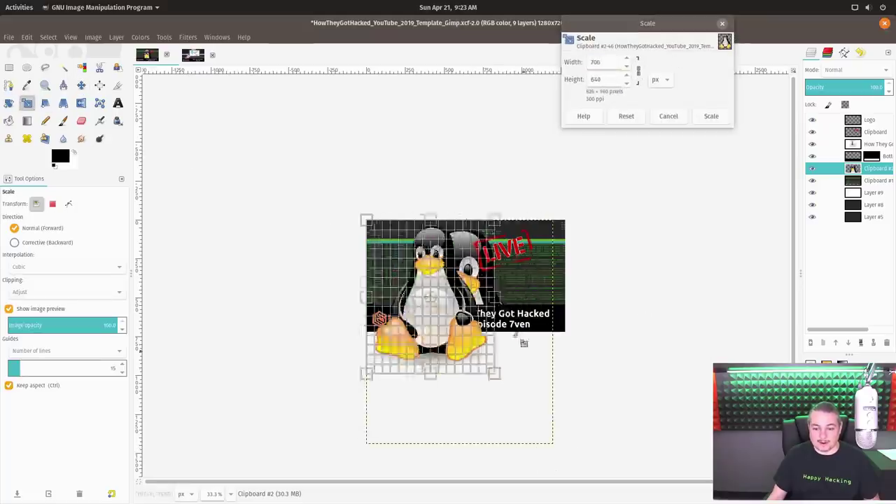
click(710, 117)
key(1)
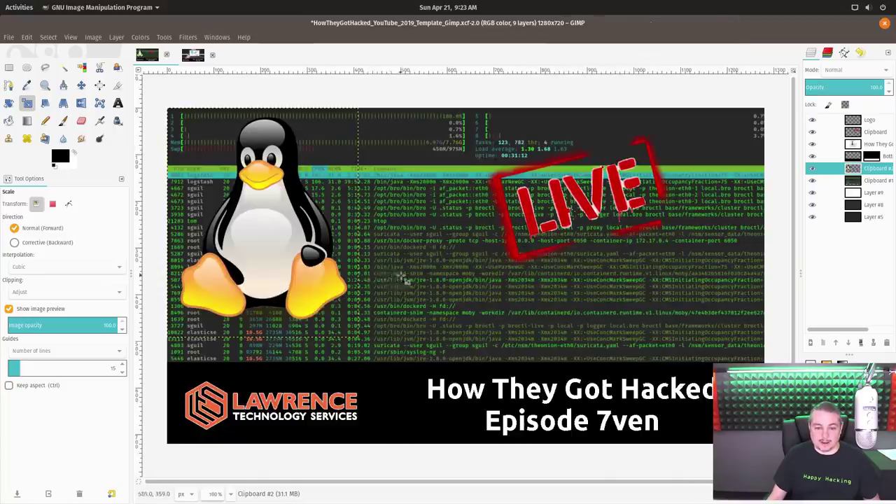
key(minus)
key(1)
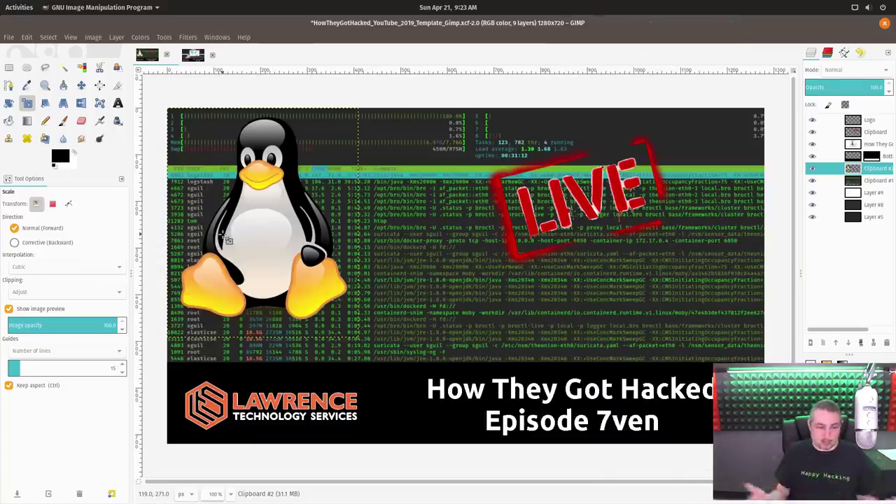
Move Tux to the lower left and raise its layer above the bottom banner.
click(82, 85)
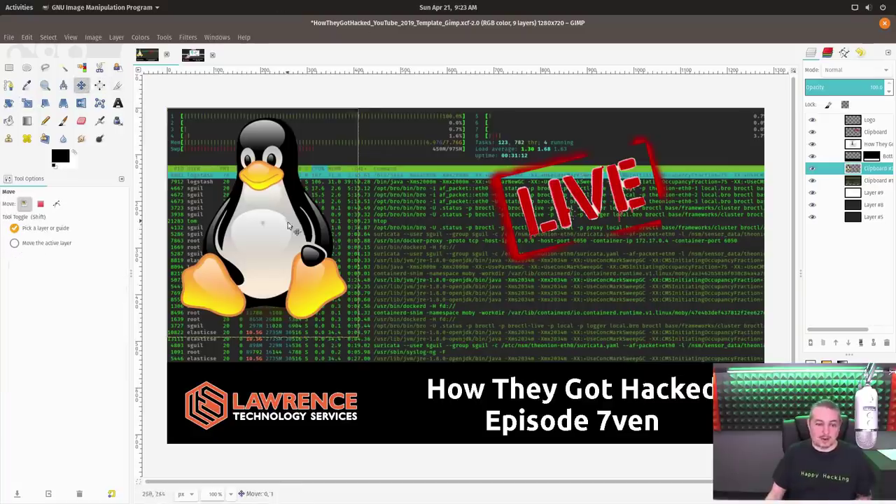
drag(287, 226, 444, 265)
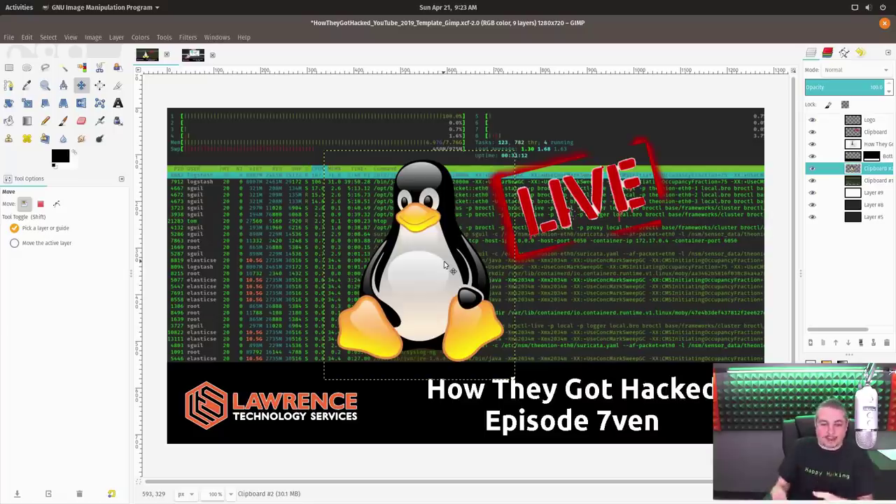
drag(426, 289, 344, 316)
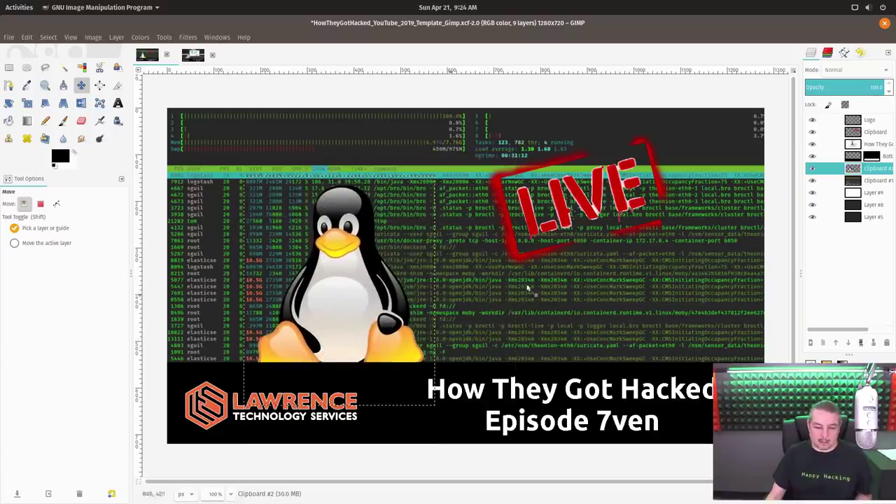
drag(863, 172, 869, 151)
drag(343, 303, 285, 303)
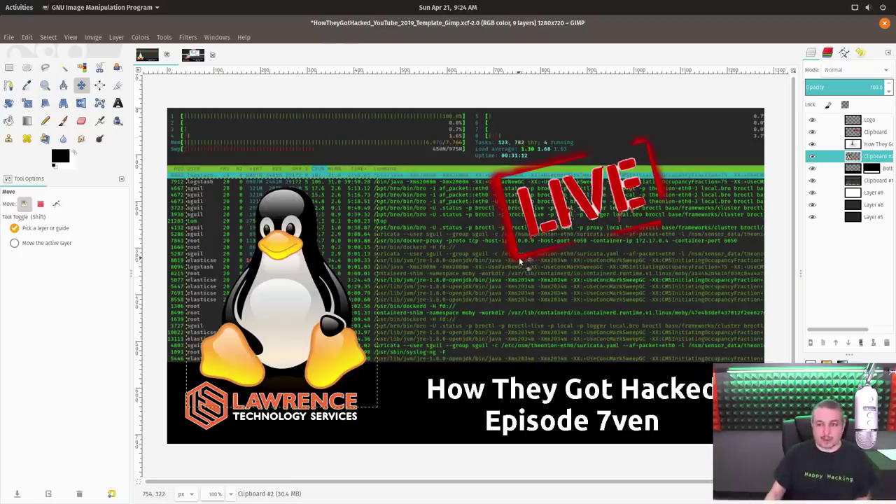
Nudge the Pop!_OS logo in the YouTube_2018 template, then quit GIMP discarding all changes.
click(196, 56)
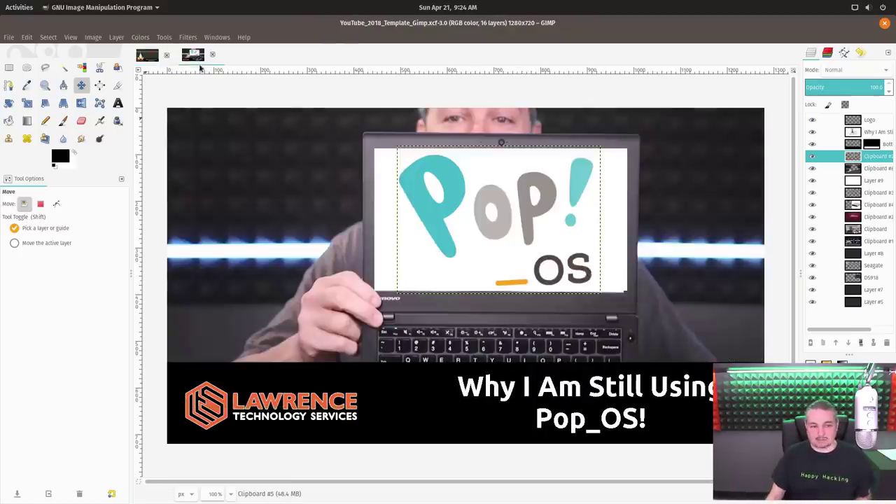
drag(525, 215, 506, 205)
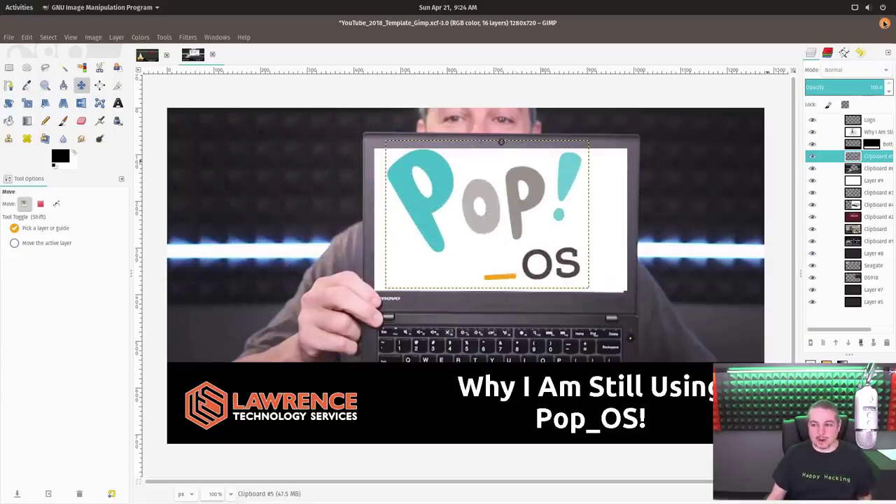
click(884, 23)
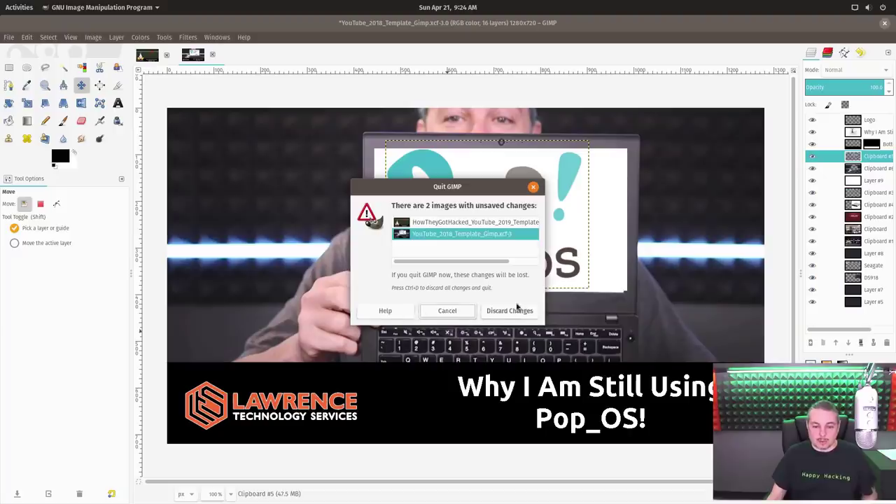
click(511, 310)
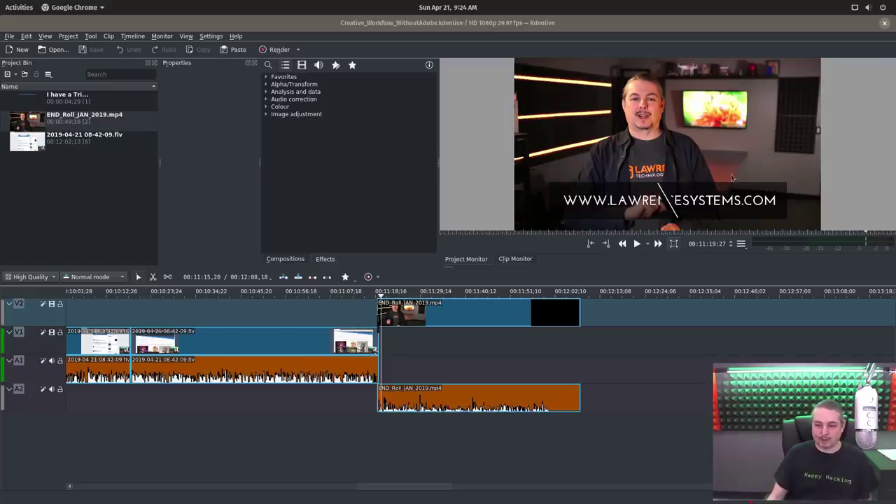
click(397, 293)
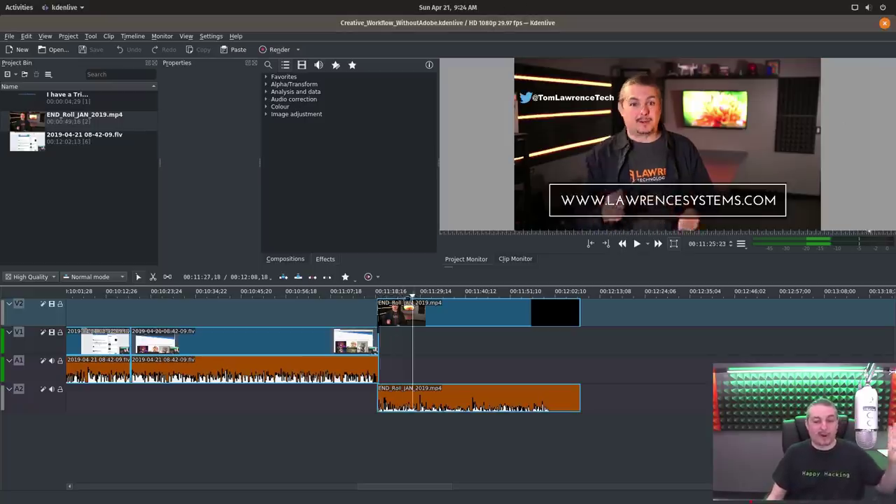
click(377, 308)
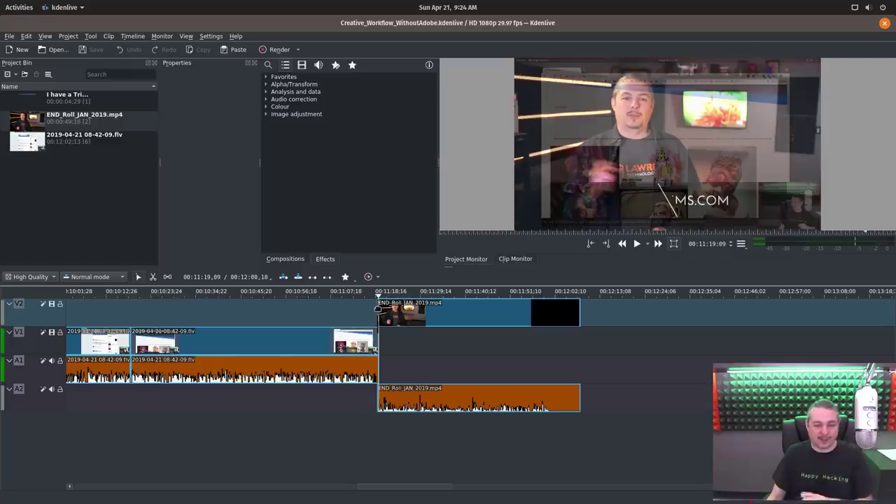
click(393, 293)
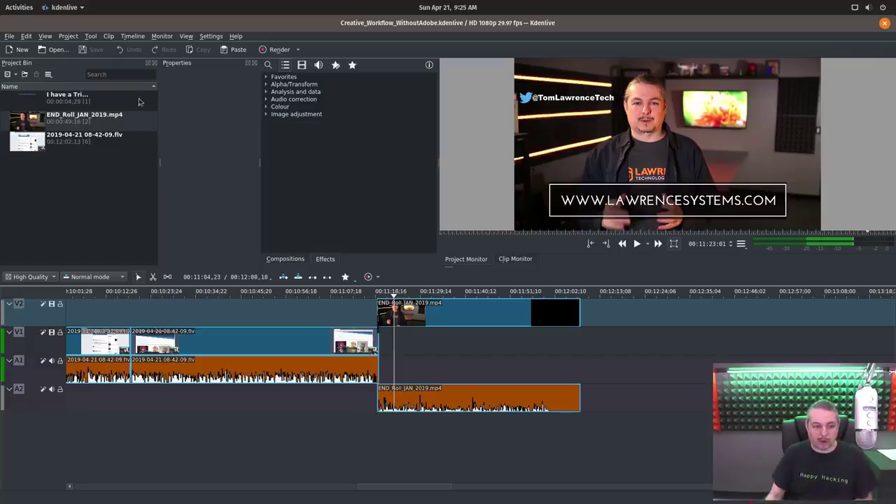
right_click(101, 102)
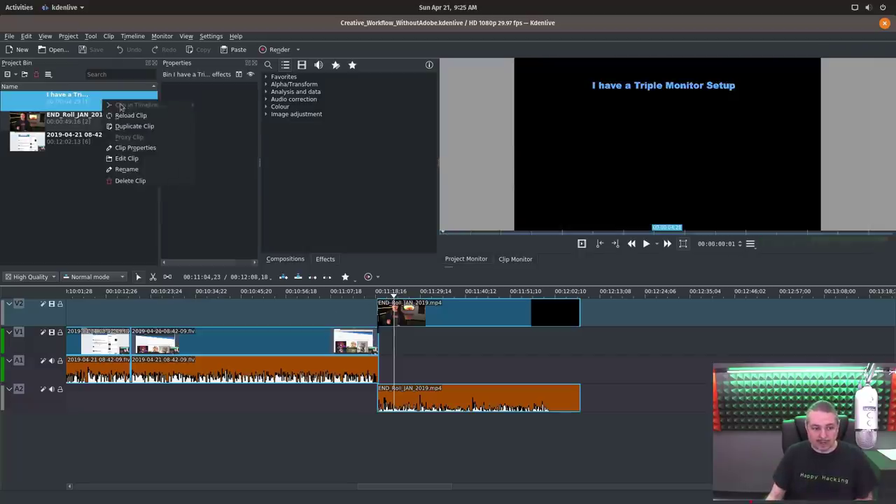
click(153, 157)
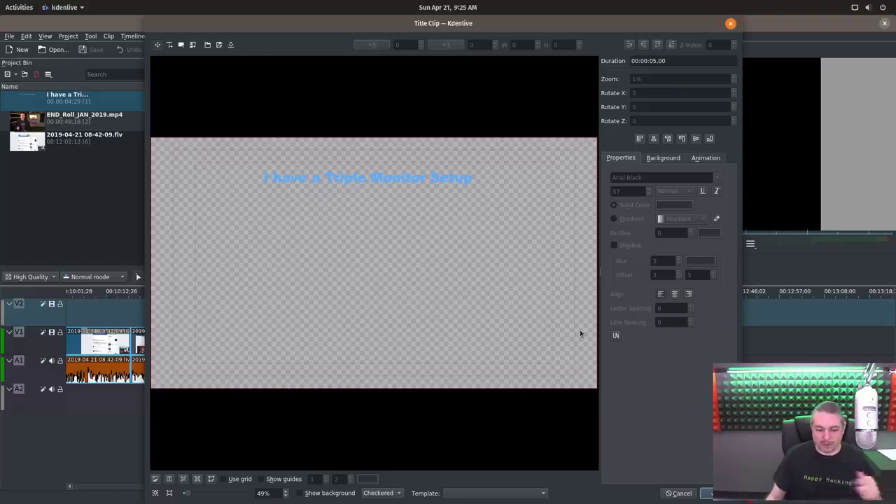
click(684, 495)
click(378, 293)
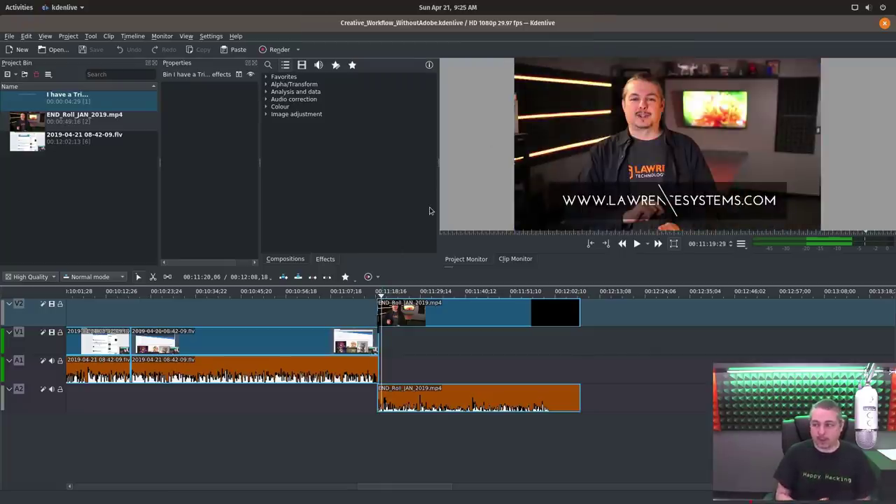
key(alt+Tab)
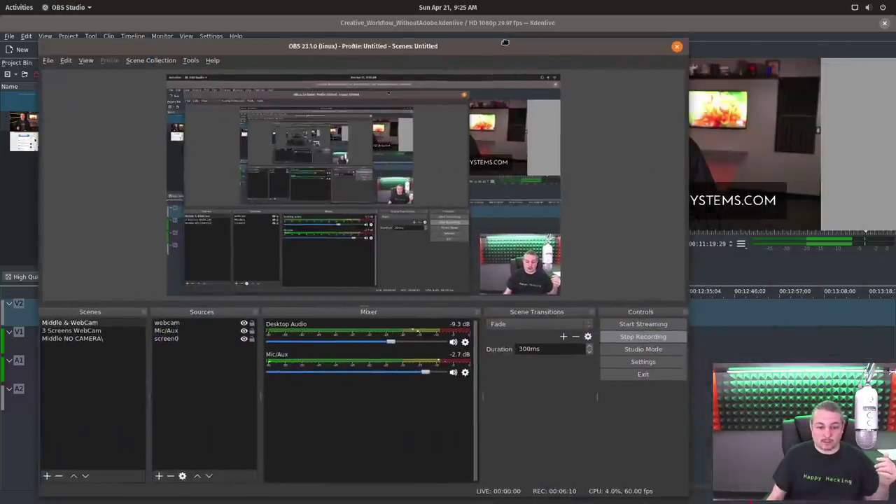
drag(505, 42, 573, 37)
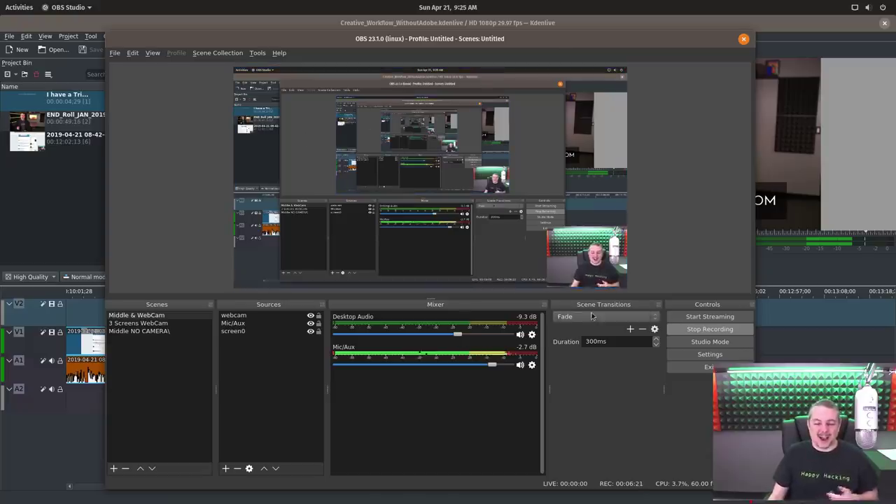
click(504, 27)
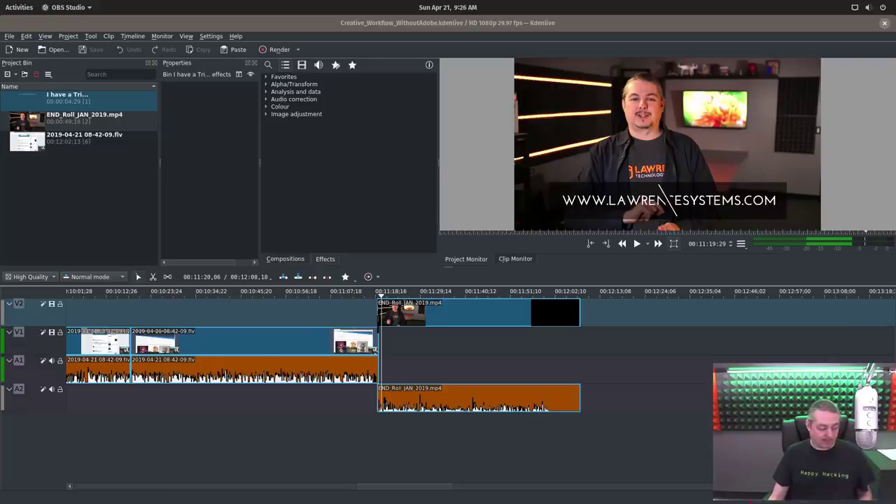
Browse to CANON/DCIM/343_0419 in Files and drag MVI_0858.MP4 into Kdenlive's Project Bin.
key(super)
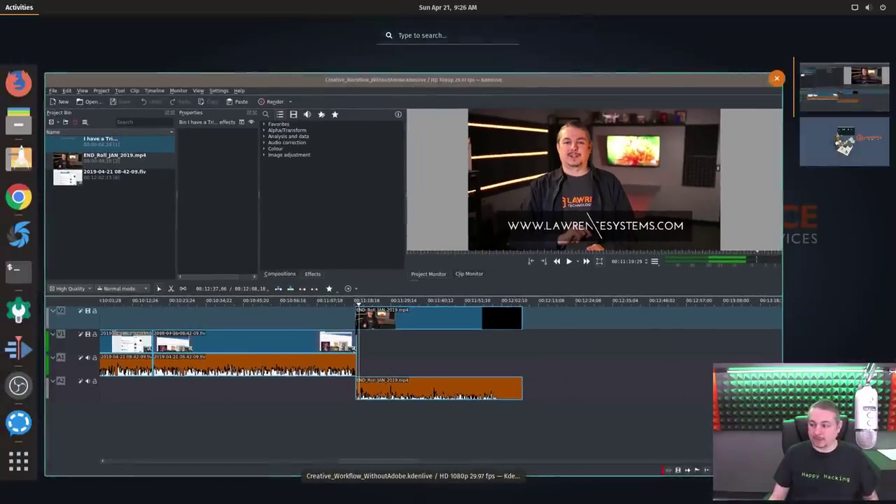
key(super)
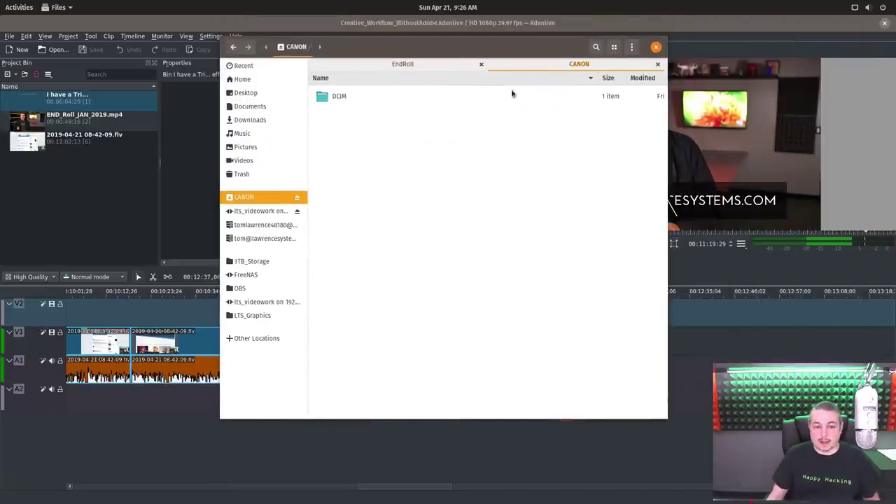
drag(448, 42, 534, 61)
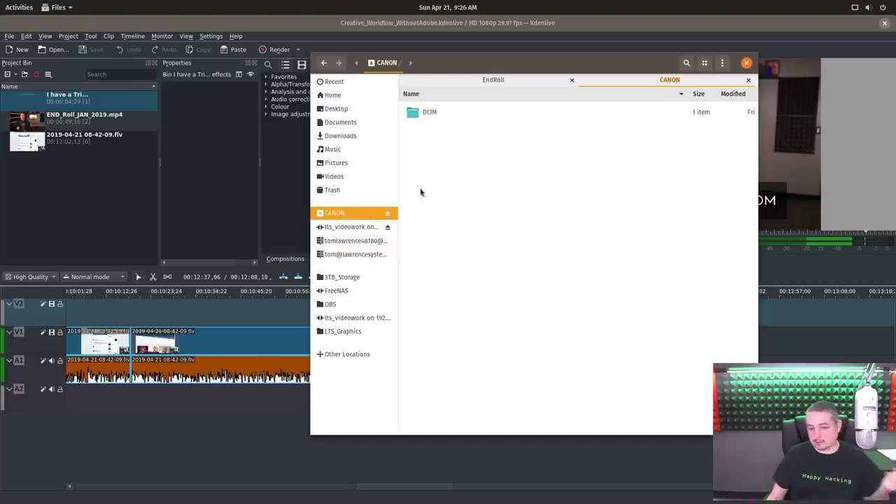
double_click(486, 113)
double_click(441, 112)
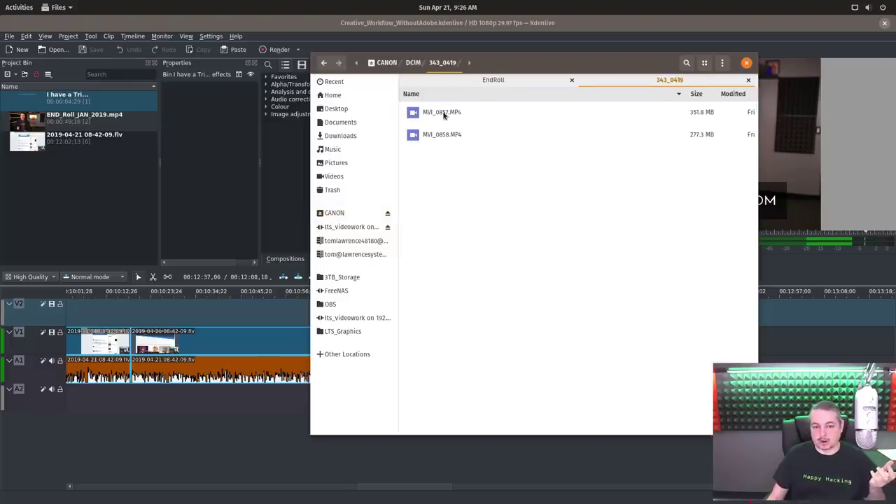
drag(452, 136, 83, 199)
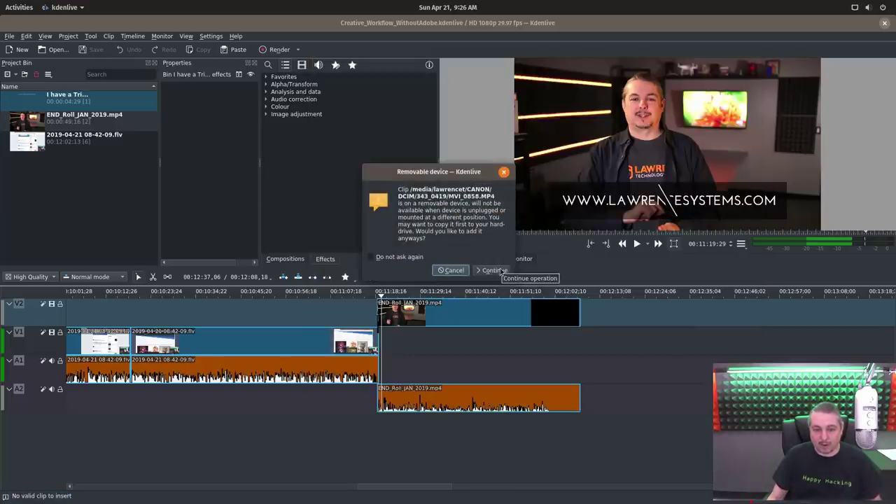
Continue past the removable-device warning, preview MVI_0858.MP4, then return to the Project Monitor.
click(492, 271)
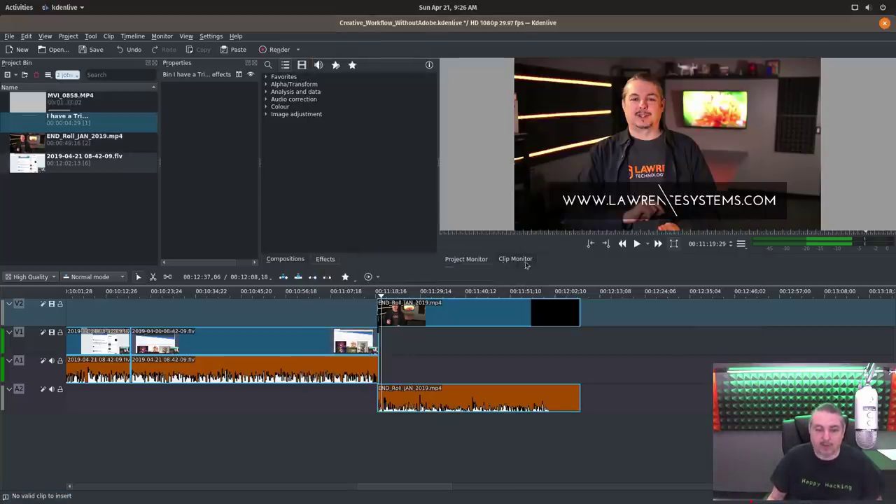
click(85, 103)
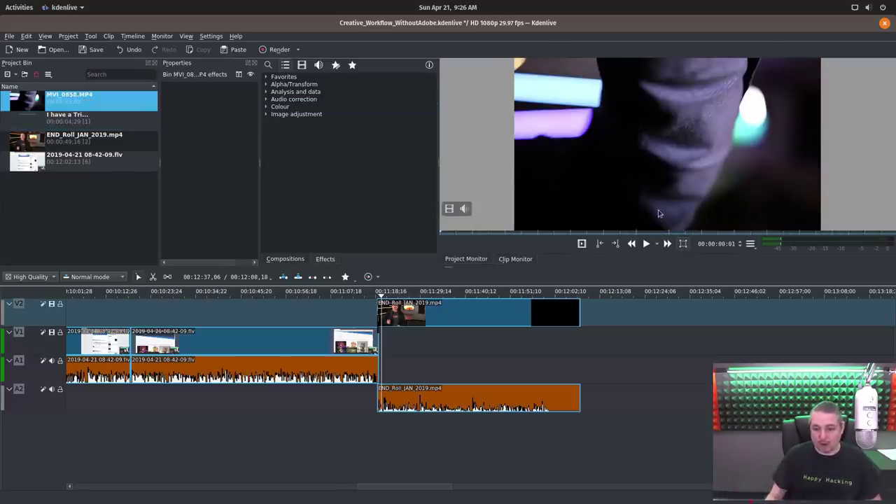
click(475, 261)
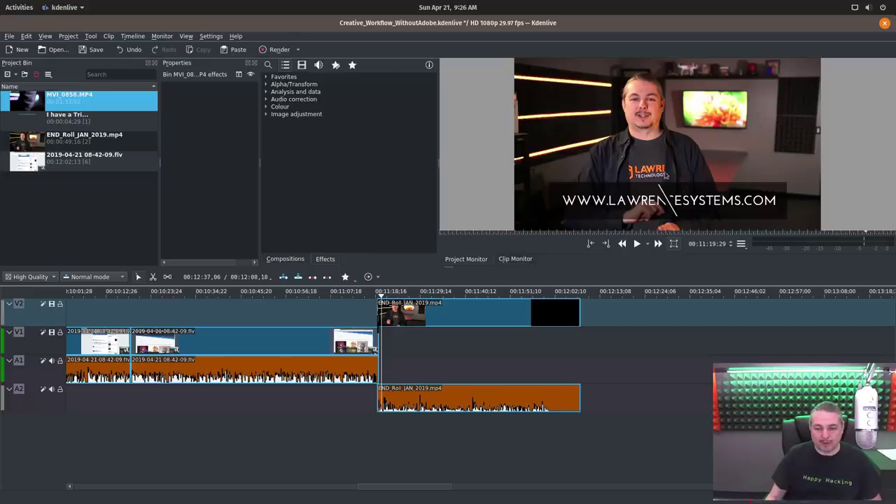
key(super)
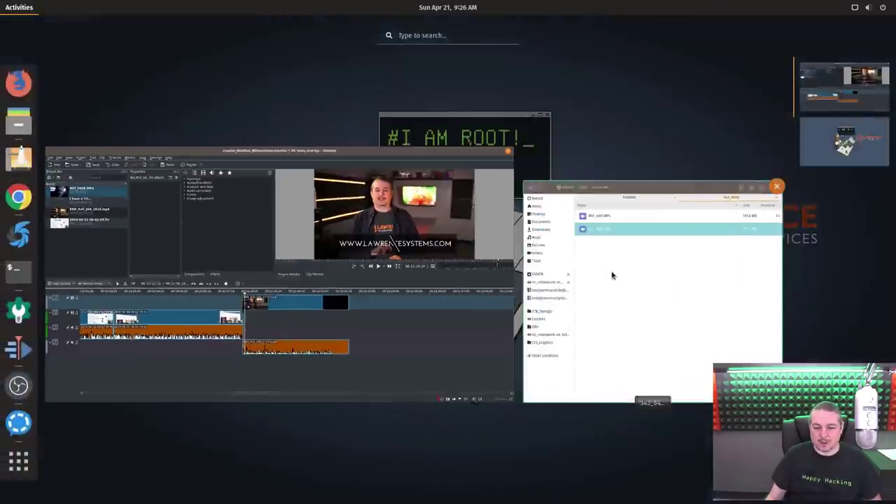
Open the lts_videowork share on 192.168.3.8 and edit its address in the location bar.
click(610, 274)
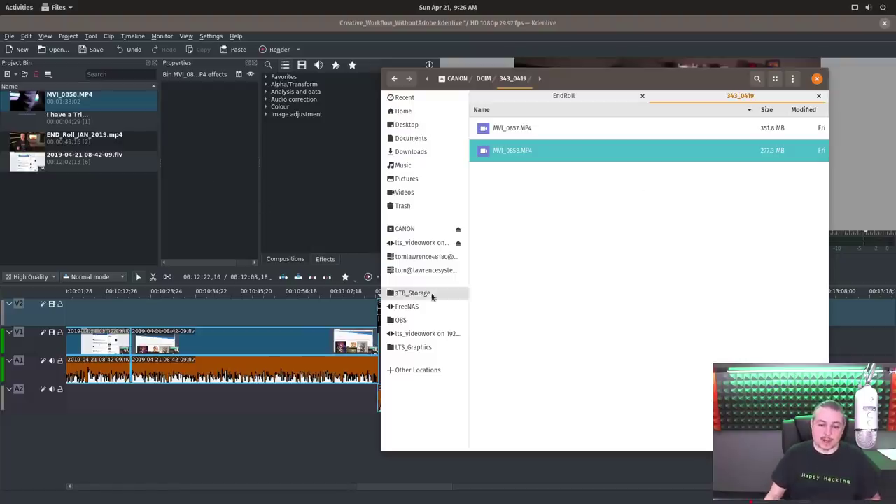
click(415, 245)
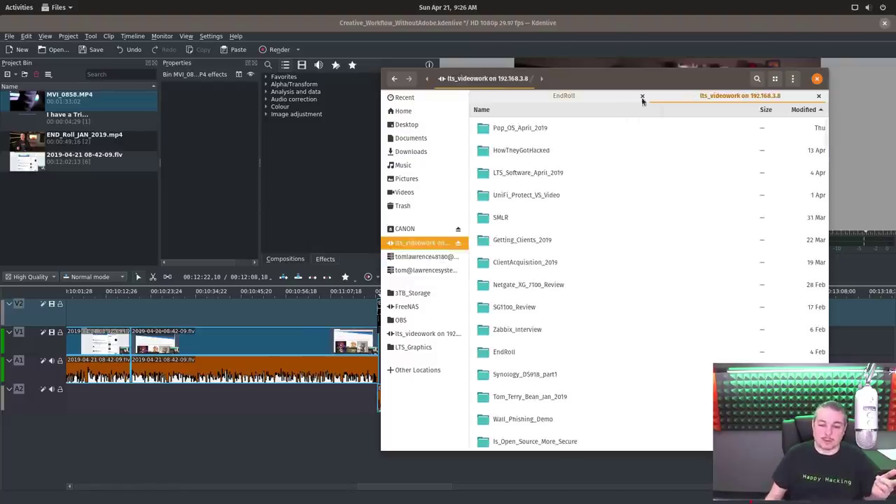
drag(634, 76, 632, 96)
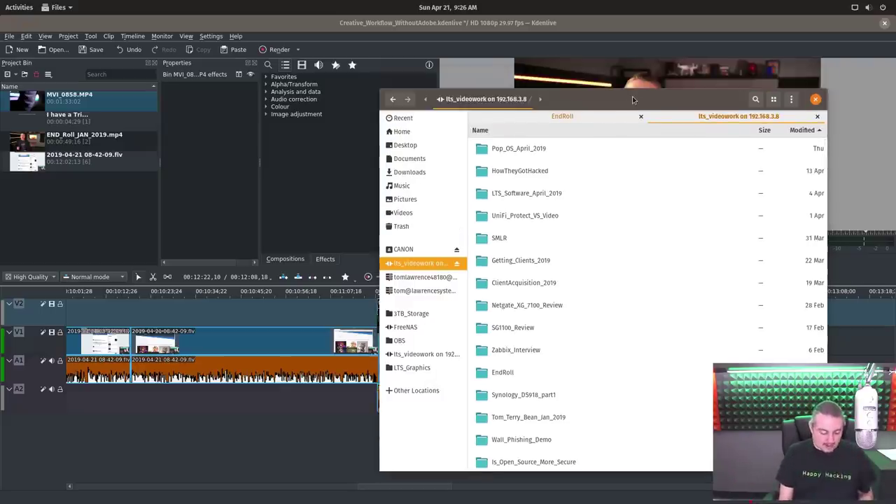
key(ctrl+l)
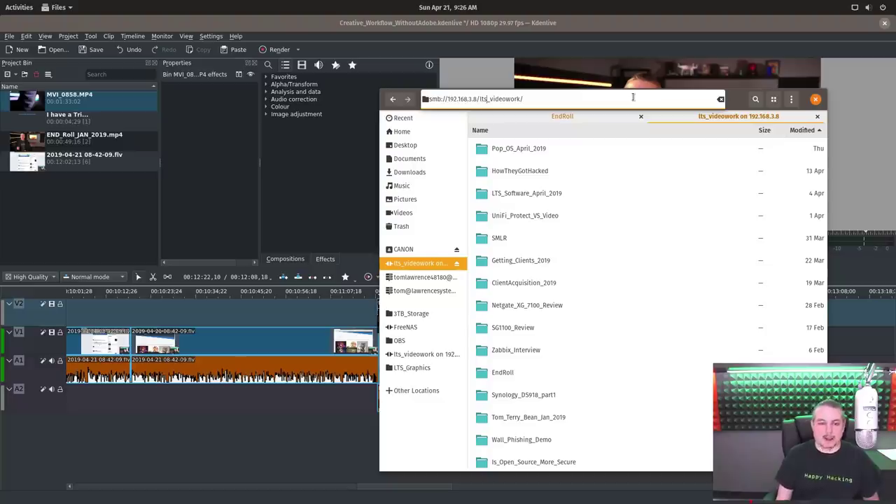
click(633, 97)
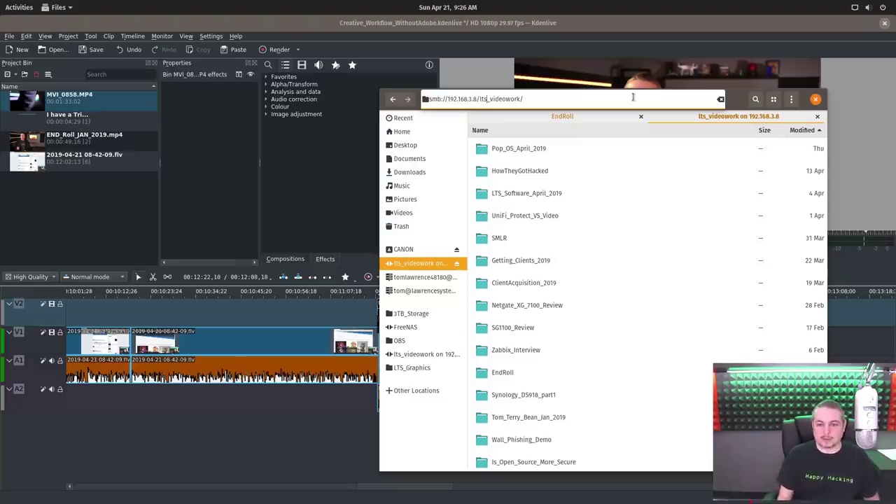
key(ctrl+Left)
key(ctrl+Left)
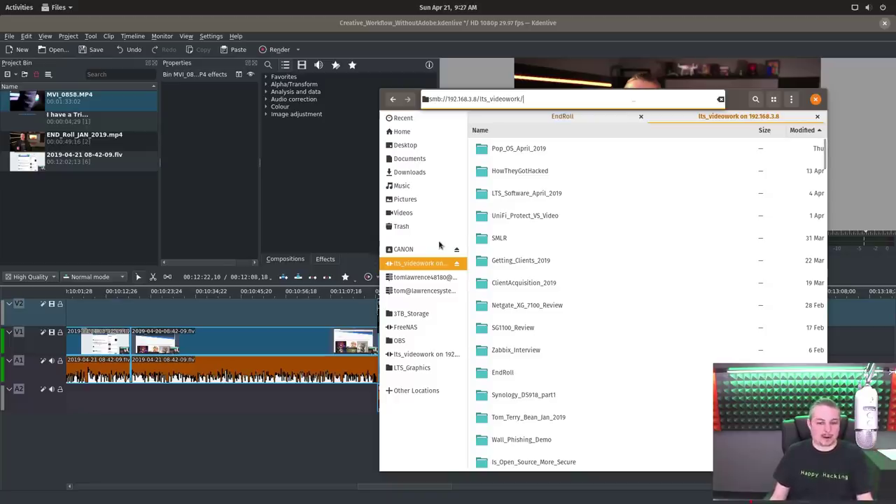
Open the Getting_Clients_2019 folder on the share.
scroll(544, 322, down, 3)
scroll(545, 319, down, 5)
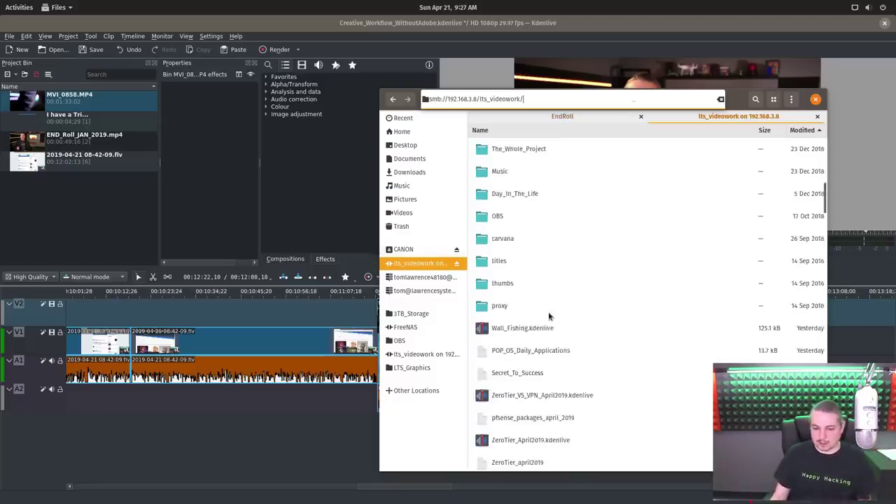
scroll(546, 317, up, 6)
click(556, 261)
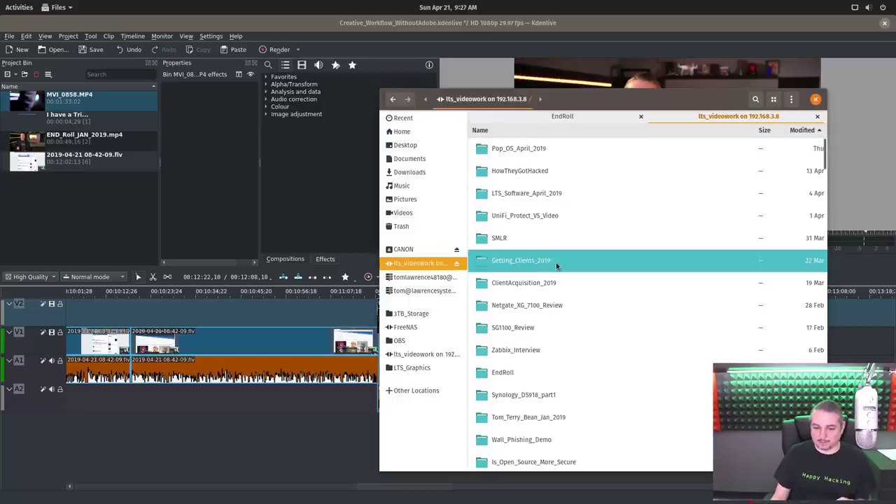
double_click(542, 265)
Add MVI_0751.MP4 to the Kdenlive bin, preview each bin clip, then return to Files.
drag(516, 175, 137, 203)
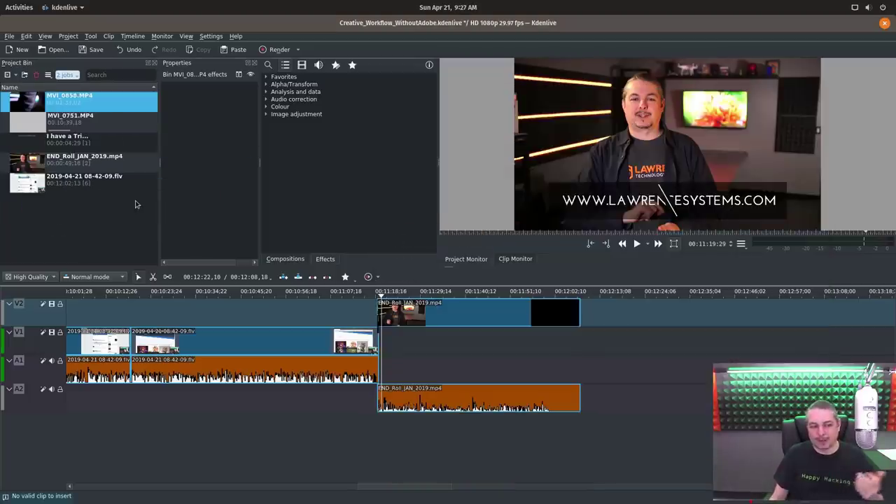
click(112, 120)
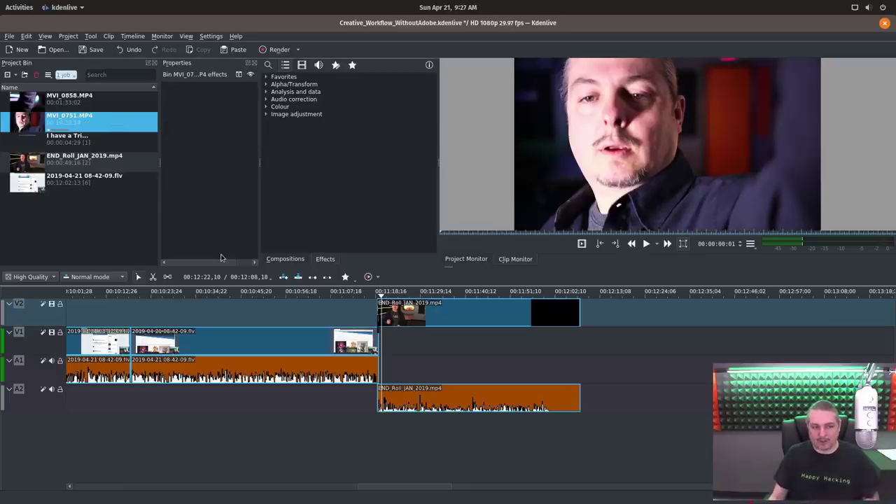
click(85, 100)
click(94, 145)
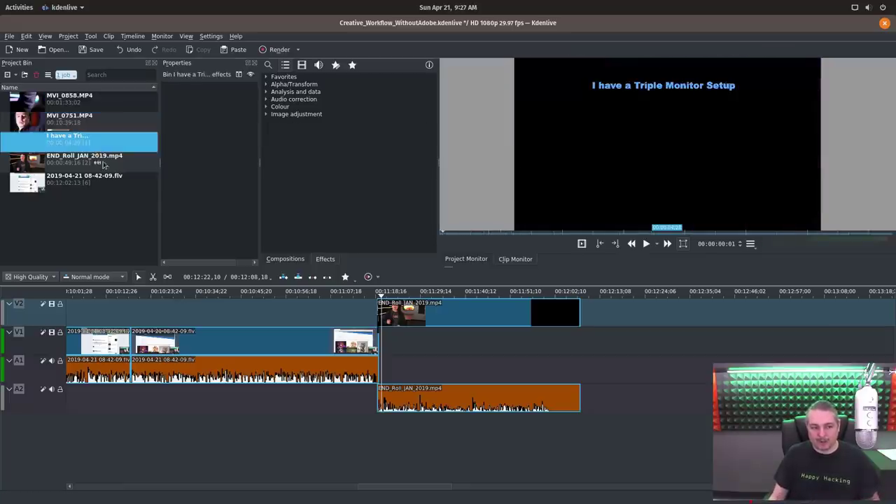
click(91, 179)
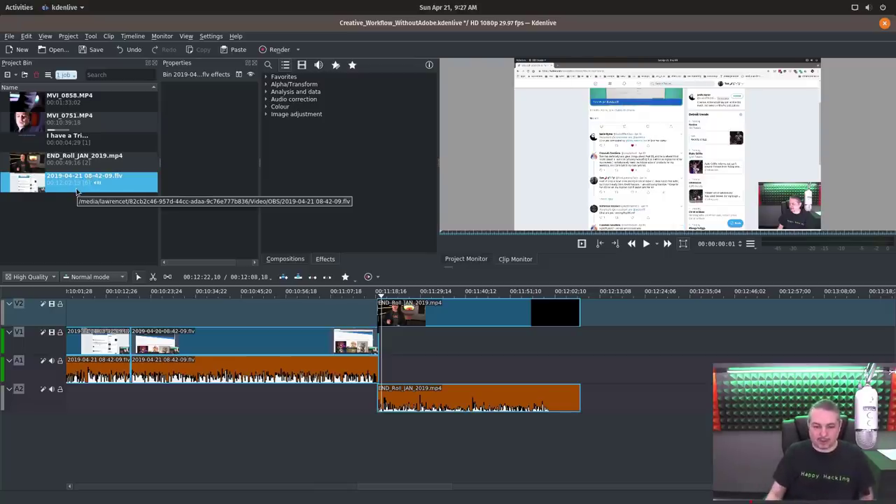
key(super)
click(608, 302)
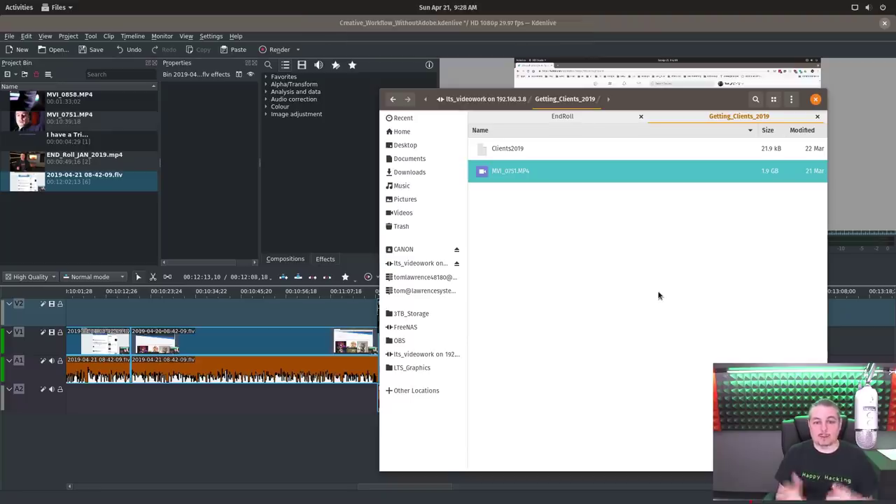
Launch Pop!_Shop, search for 'kden', then clear the search.
key(super)
text(sh)
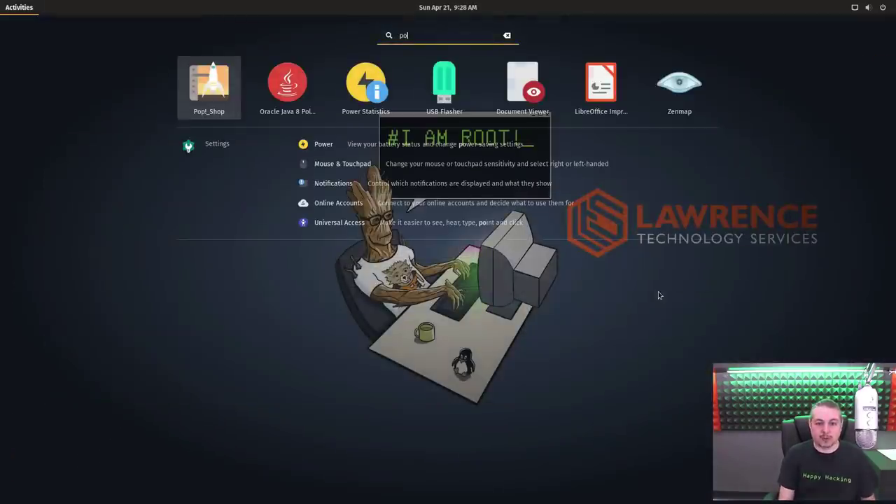
key(Return)
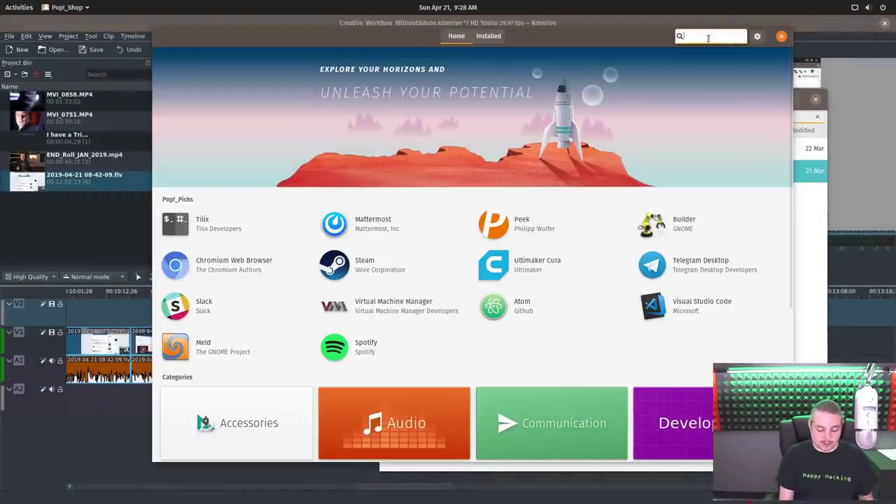
text(kden)
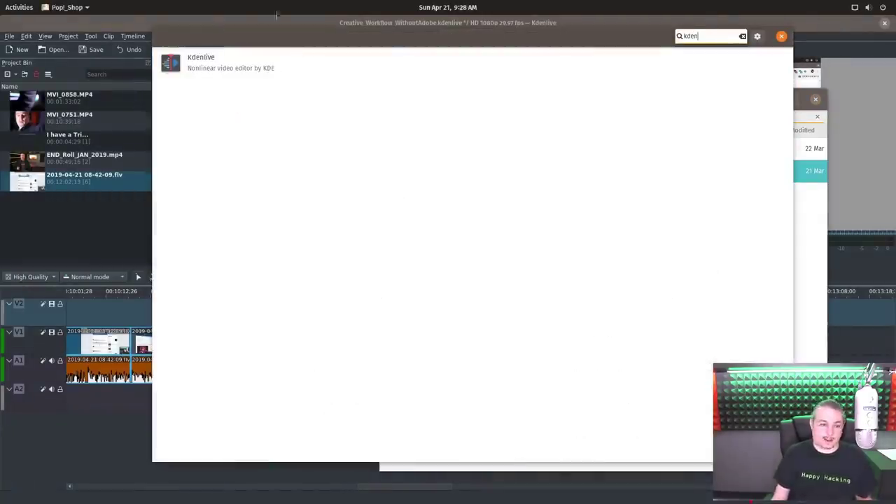
click(742, 36)
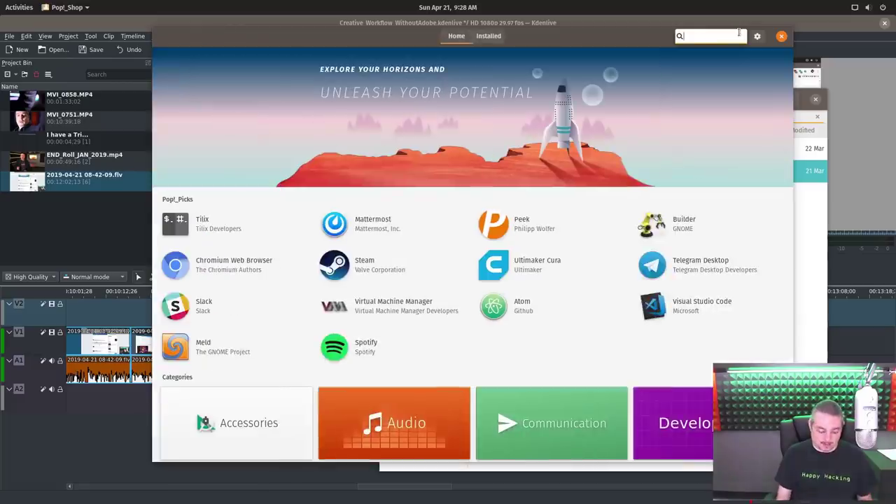
Search 'gim' and view GIMP's details, then search for 'obs stu'.
text(gim)
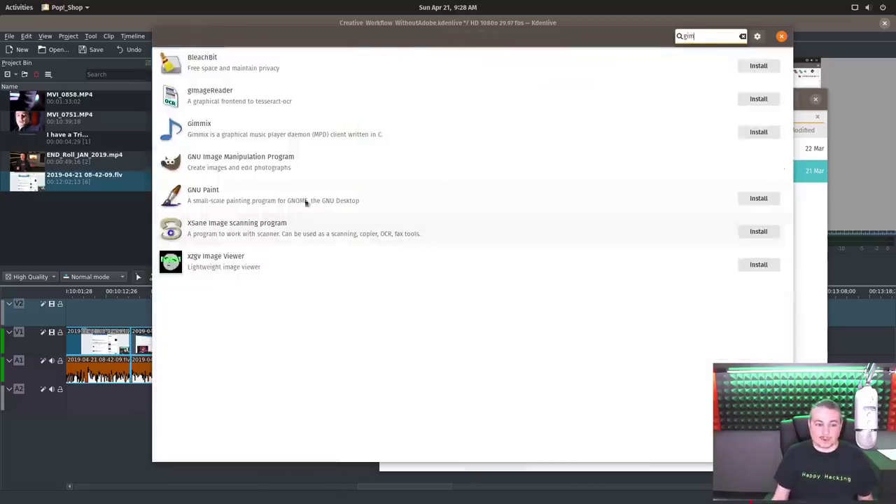
click(297, 173)
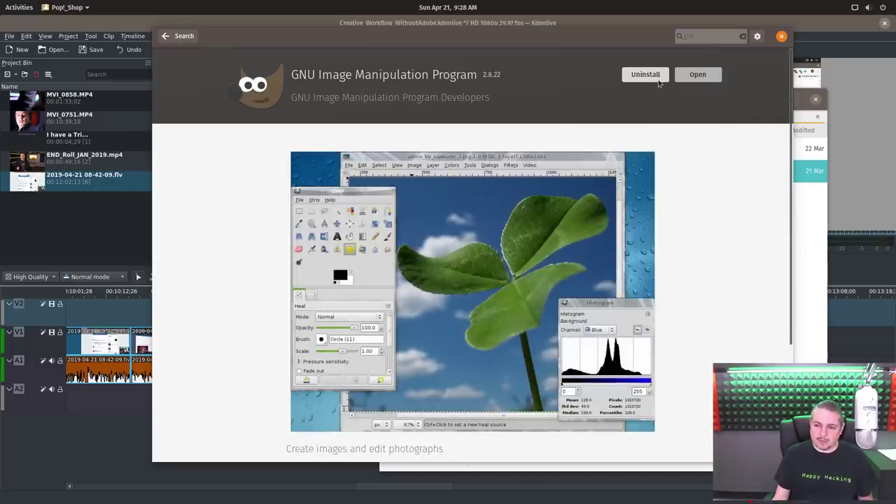
click(165, 36)
triple_click(730, 37)
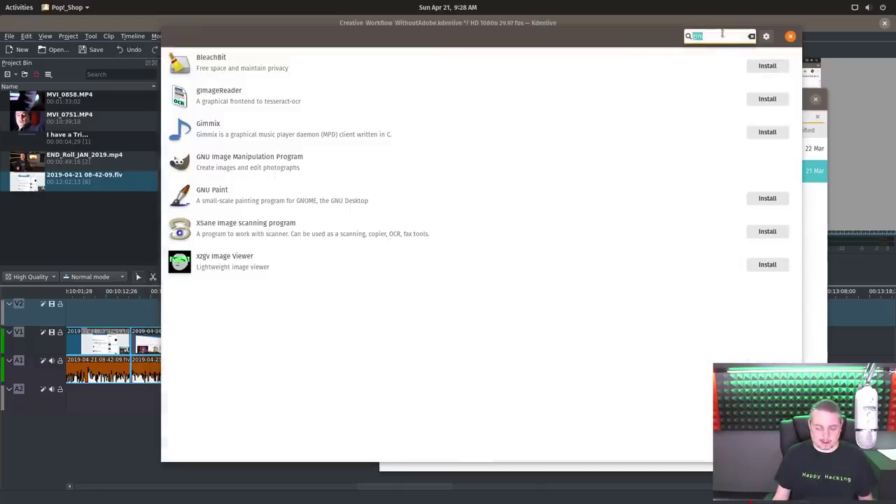
text(obs)
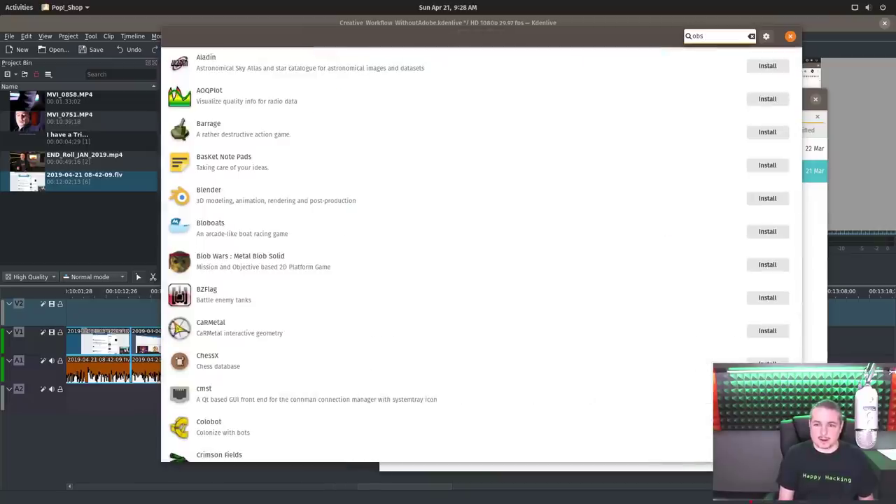
text( st)
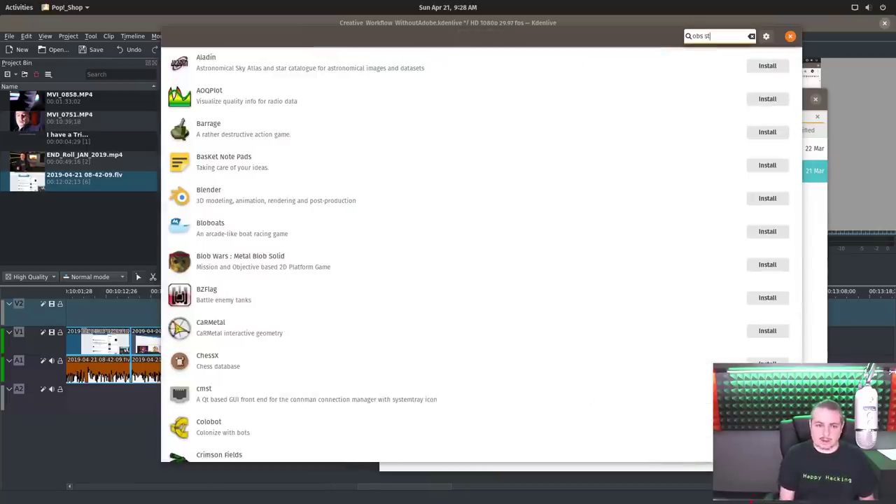
text(u)
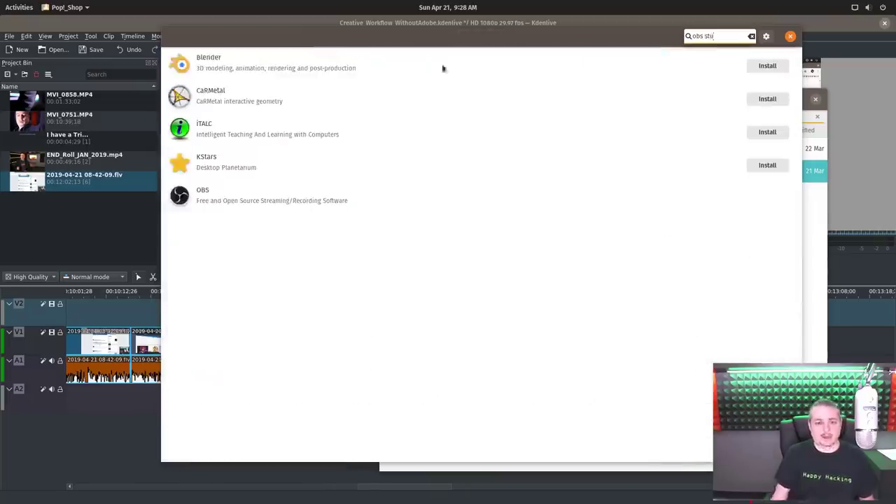
View the OBS 23.1.0 details page, return to the results, and close Pop!_Shop.
click(228, 203)
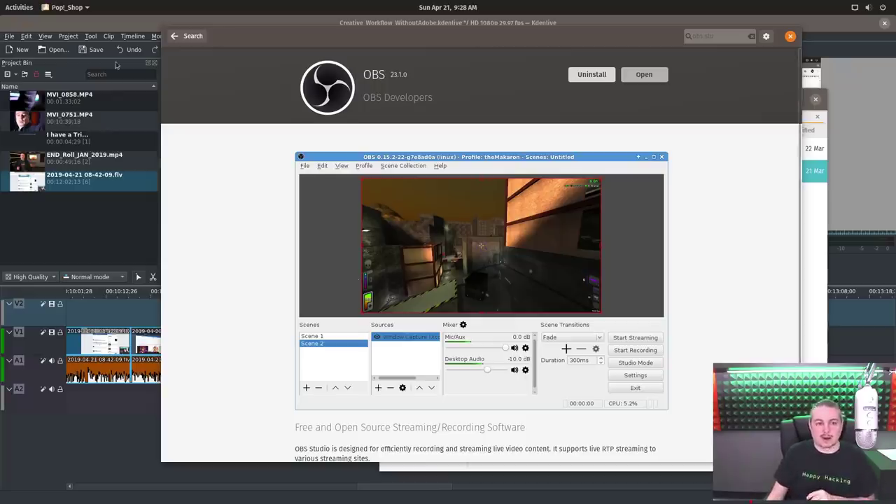
click(203, 36)
drag(380, 57, 382, 59)
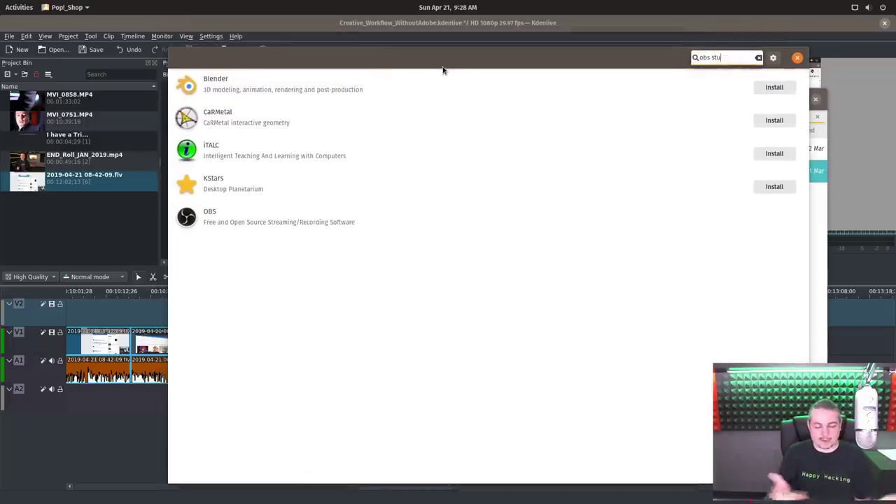
click(797, 56)
Drag the Getting_Clients_2019 Files window to the left, away from Kdenlive.
drag(699, 90, 633, 73)
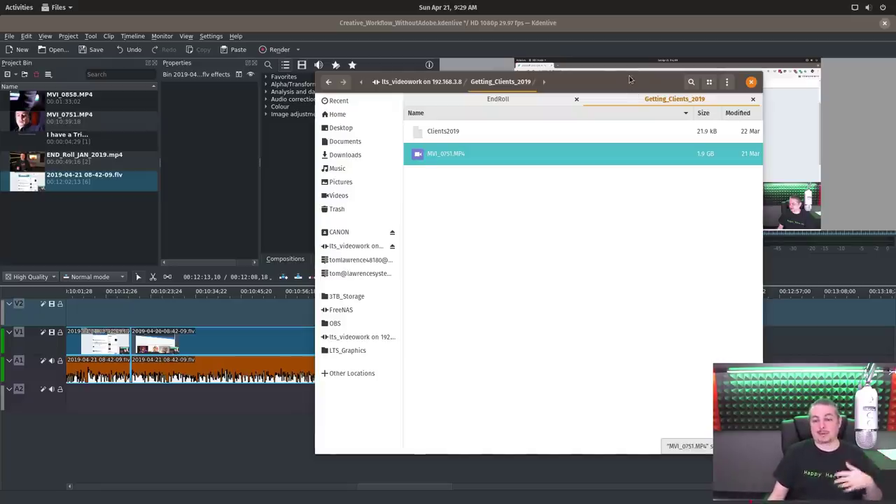
drag(630, 79, 384, 311)
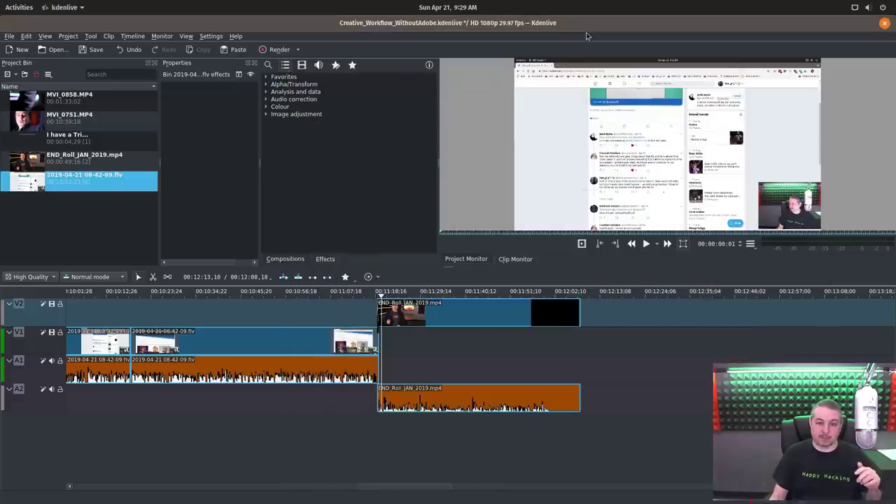